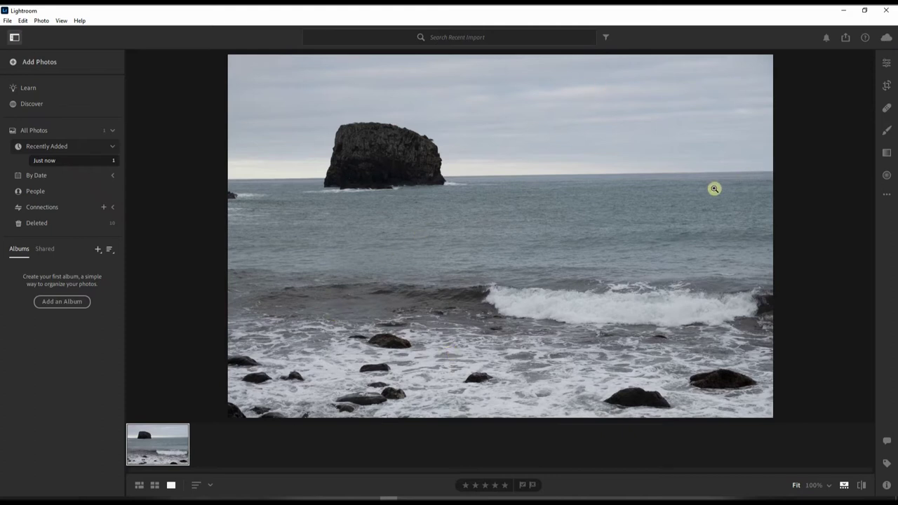
Check the edit adjustments, then open Enhance for the seascape with Super Resolution checked (22 sec).
{"action": "left_click", "coordinate": [889, 65]}
{"action": "left_click", "coordinate": [832, 116]}
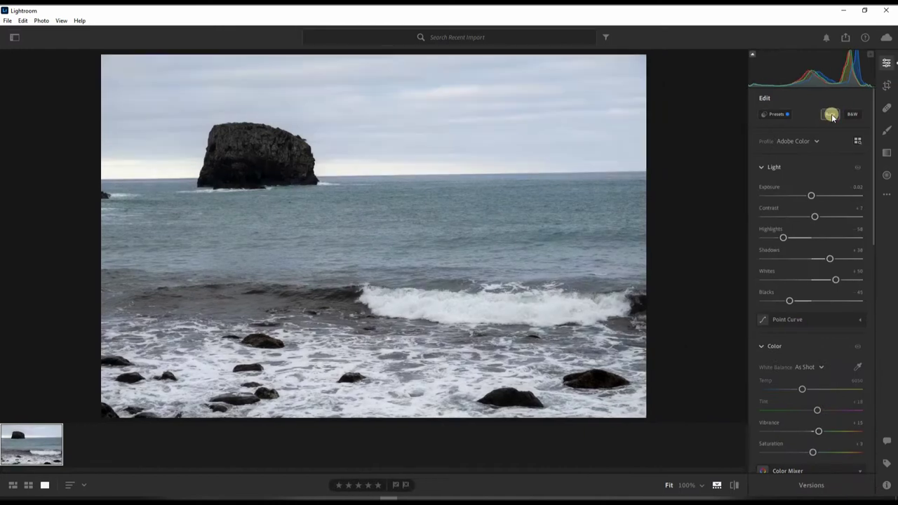
{"action": "left_click", "coordinate": [885, 65]}
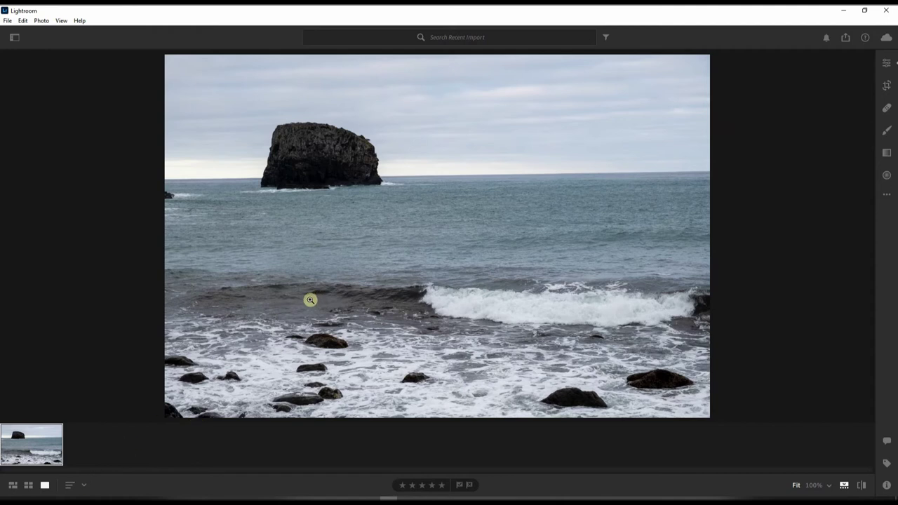
{"action": "right_click", "coordinate": [342, 250]}
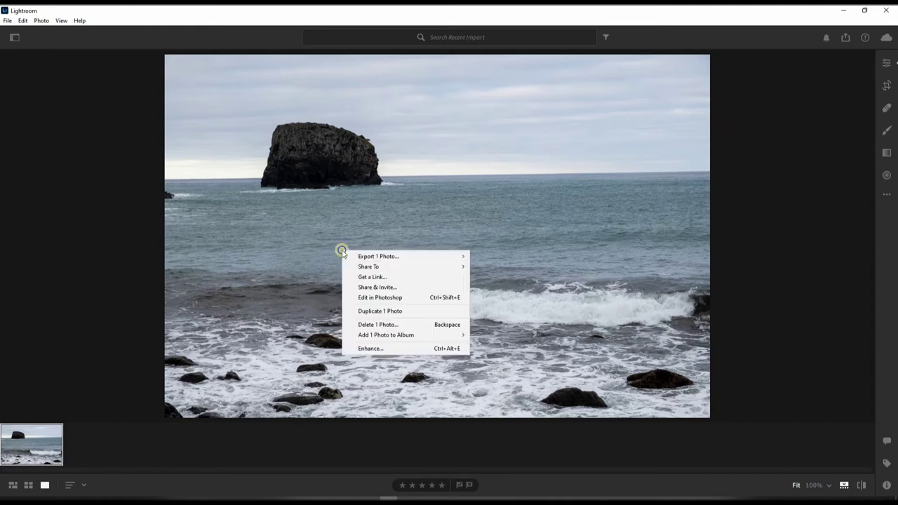
{"action": "left_click", "coordinate": [370, 348]}
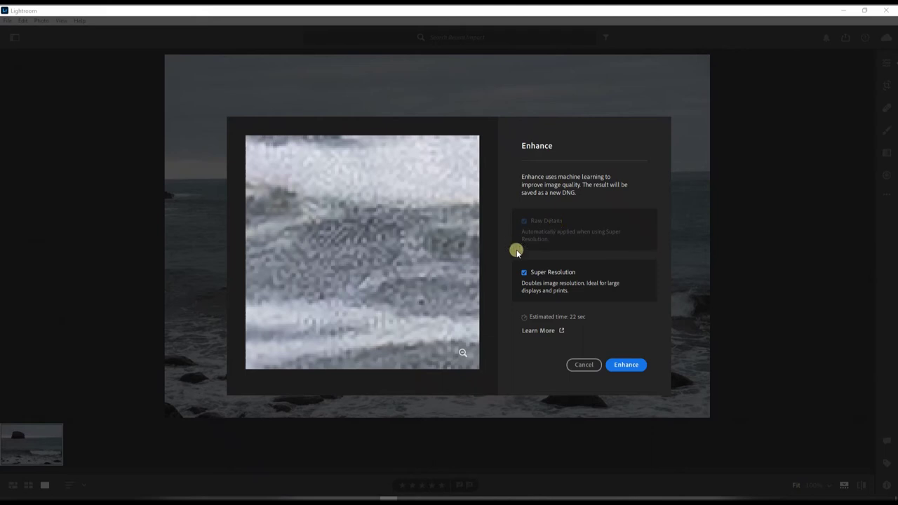
Uncheck Super Resolution so only Raw Details remains, cutting the estimate to 9 sec.
{"action": "left_click", "coordinate": [554, 275]}
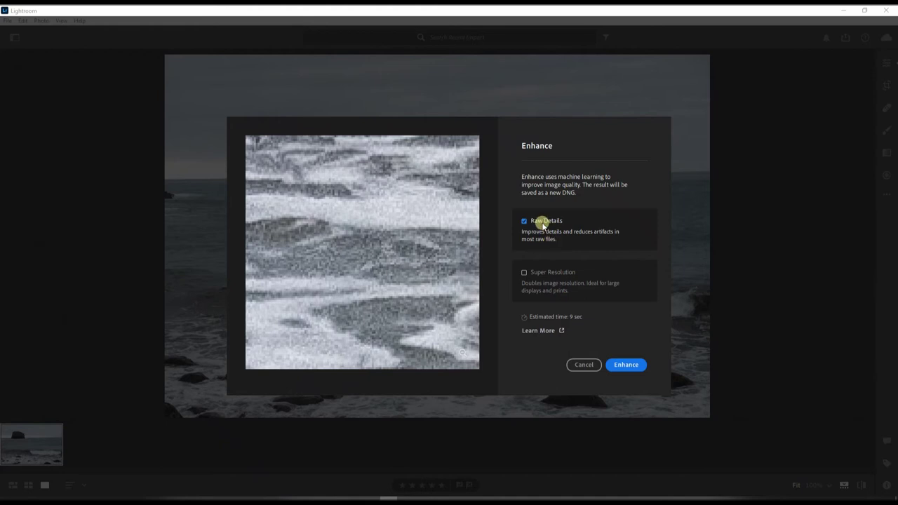
Toggle Super Resolution a few times, leaving it checked so Raw Details applies automatically.
{"action": "left_click", "coordinate": [549, 274]}
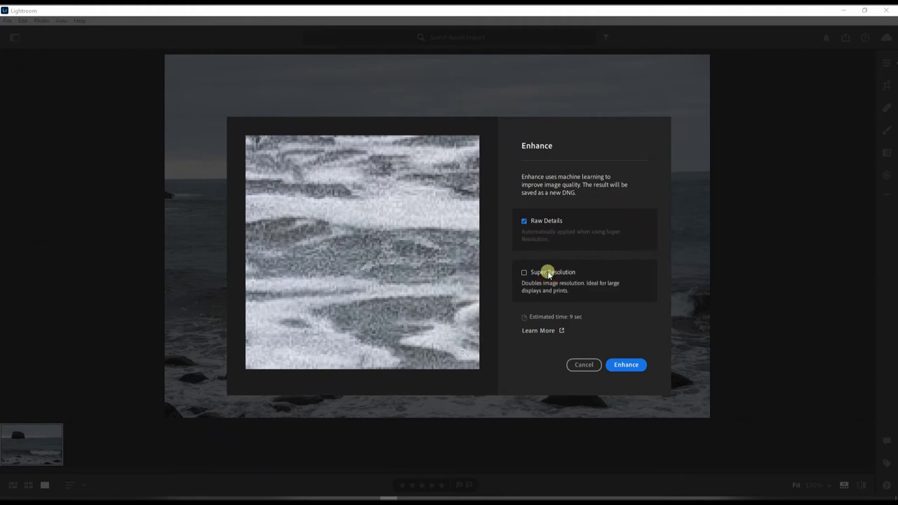
{"action": "left_click", "coordinate": [524, 273]}
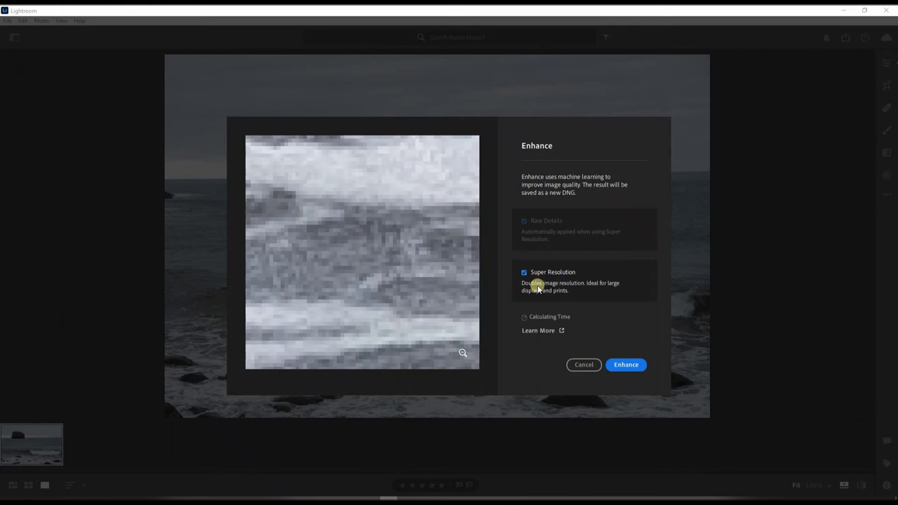
{"action": "left_click", "coordinate": [537, 286]}
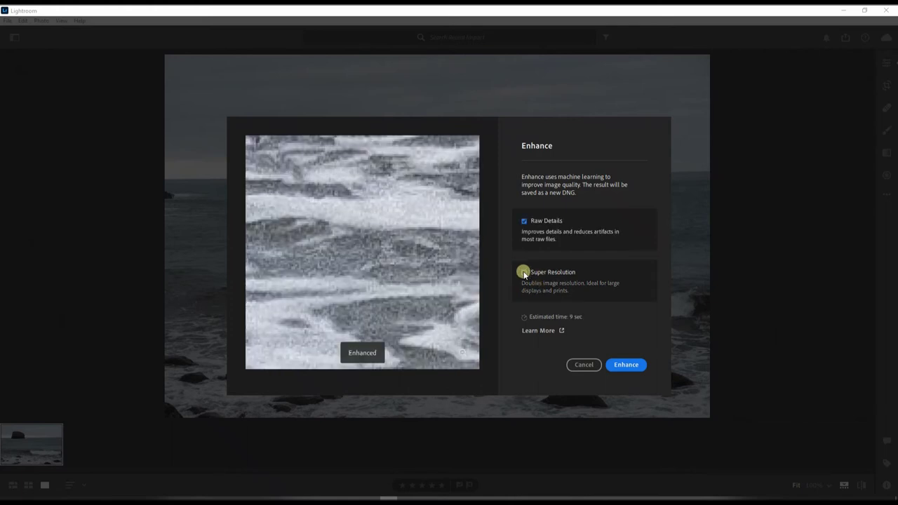
{"action": "left_click", "coordinate": [523, 272]}
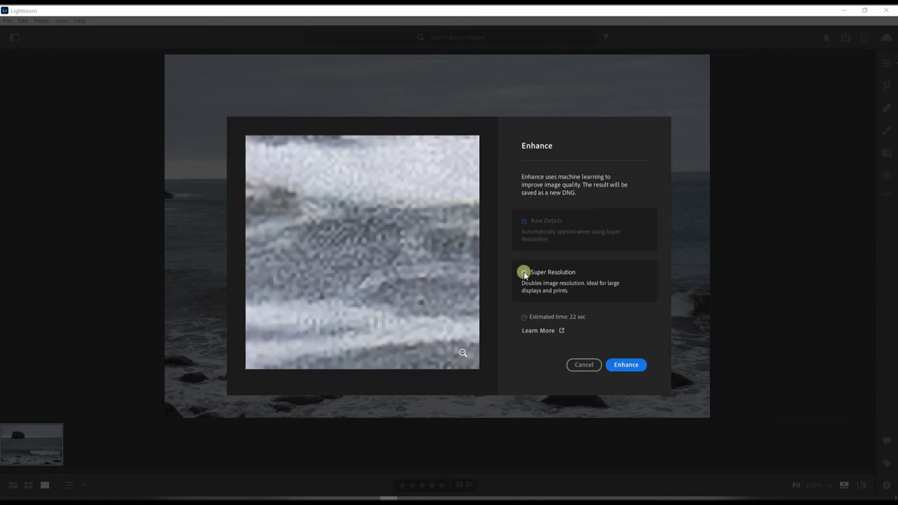
{"action": "left_click", "coordinate": [525, 273]}
Generate the enhanced DNG and show LANDSCAPE.RAF's file details in the Info panel.
{"action": "left_click", "coordinate": [627, 365]}
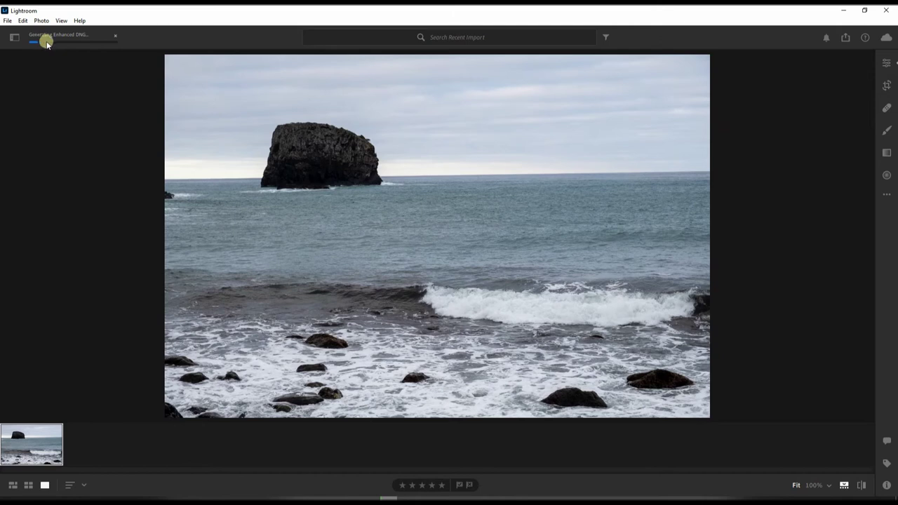
{"action": "key", "text": "i"}
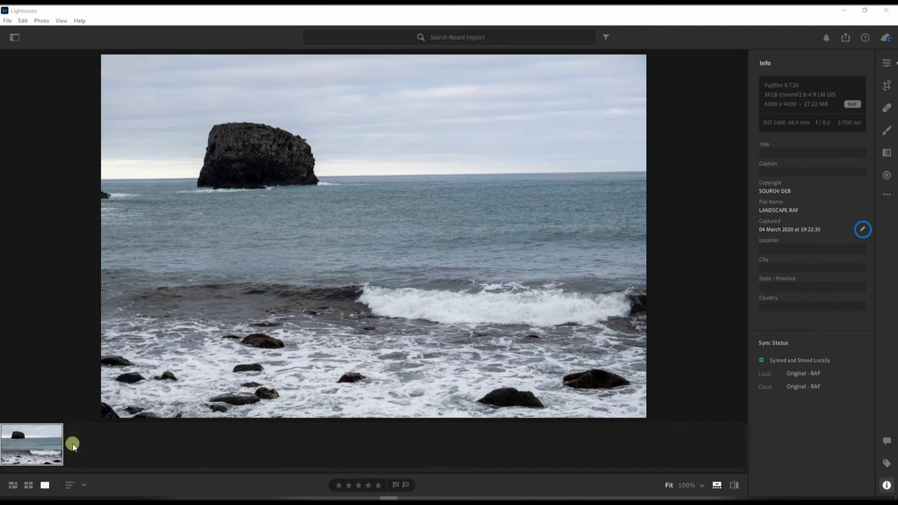
Close the Info panel and switch between the enhanced DNG and original seascape thumbnails.
{"action": "left_click", "coordinate": [43, 449]}
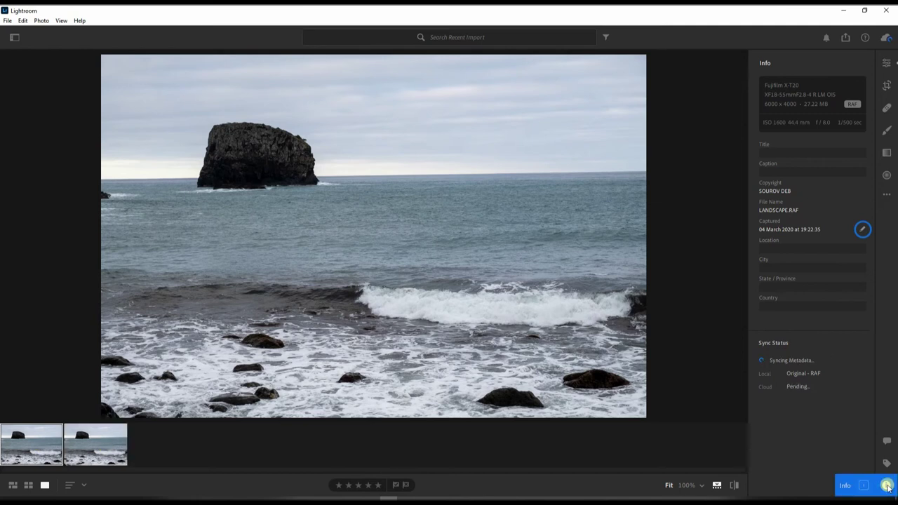
{"action": "left_click", "coordinate": [887, 485]}
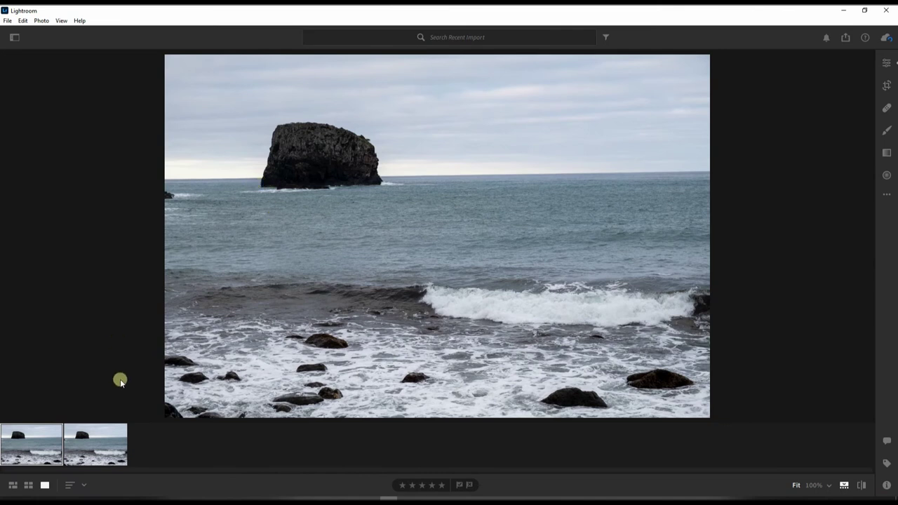
{"action": "left_click", "coordinate": [82, 433]}
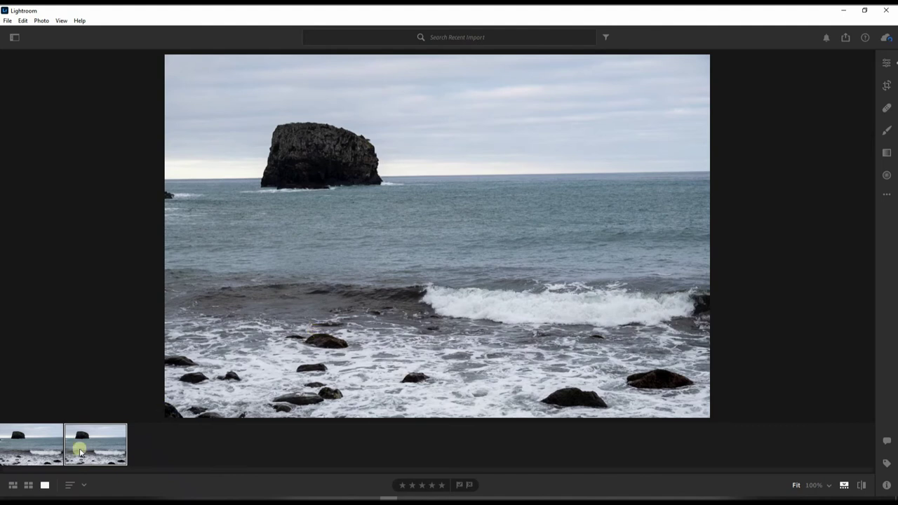
{"action": "left_click", "coordinate": [26, 454]}
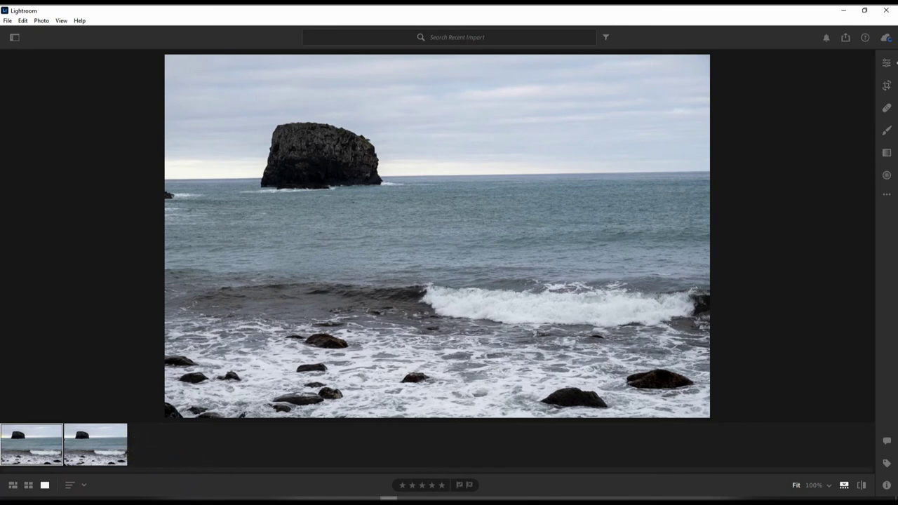
Compare EXIF of LANDSCAPE1.jpg (6000x4000) and LANDSCAPE-2-Enhanced.jpg (12000x8000) in Honeyview, then close it.
{"action": "left_click", "coordinate": [368, 496]}
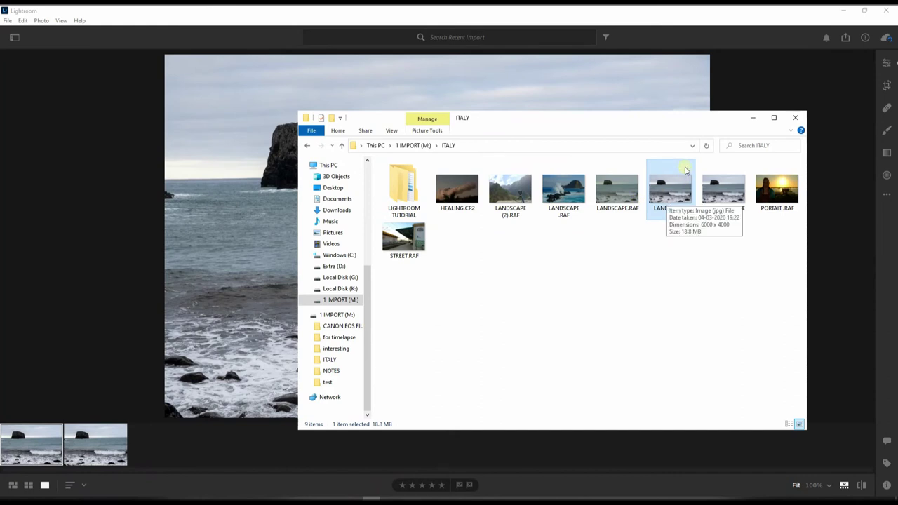
{"action": "double_click", "coordinate": [671, 202]}
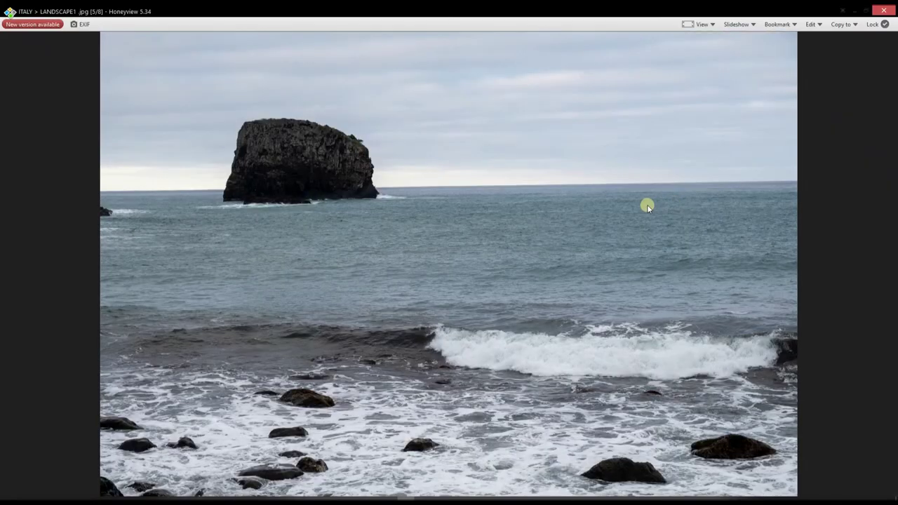
{"action": "left_click", "coordinate": [83, 25]}
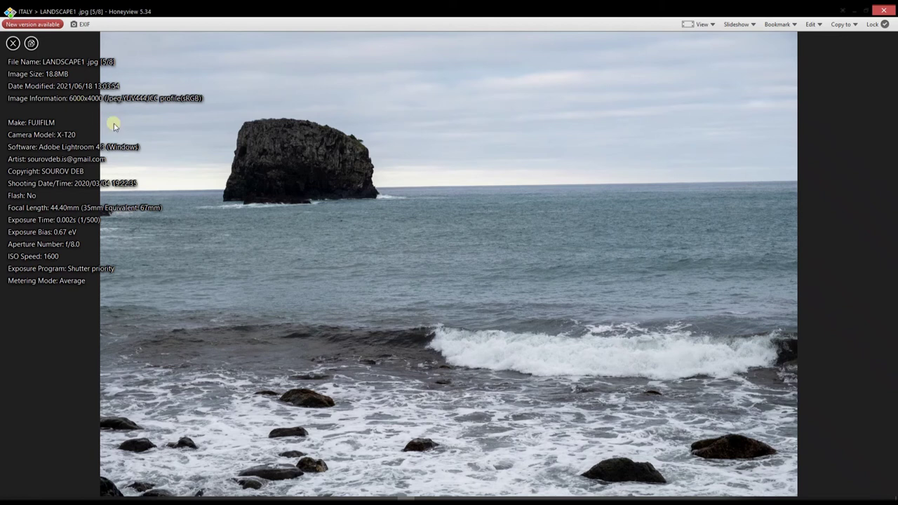
{"action": "key", "text": "Right"}
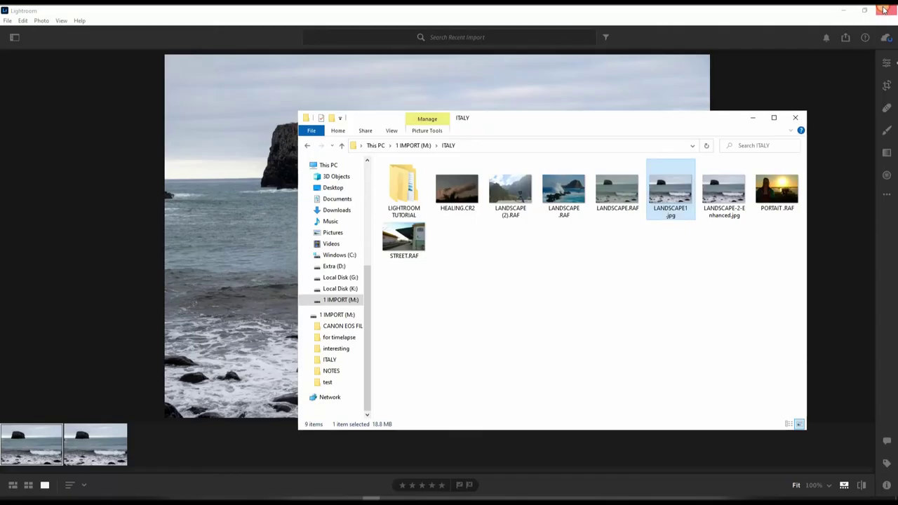
{"action": "key", "text": "Escape"}
Close Lightroom and launch Photo ExpressViewer on the ITALY folder, showing image 1 of 8.
{"action": "left_click", "coordinate": [801, 75]}
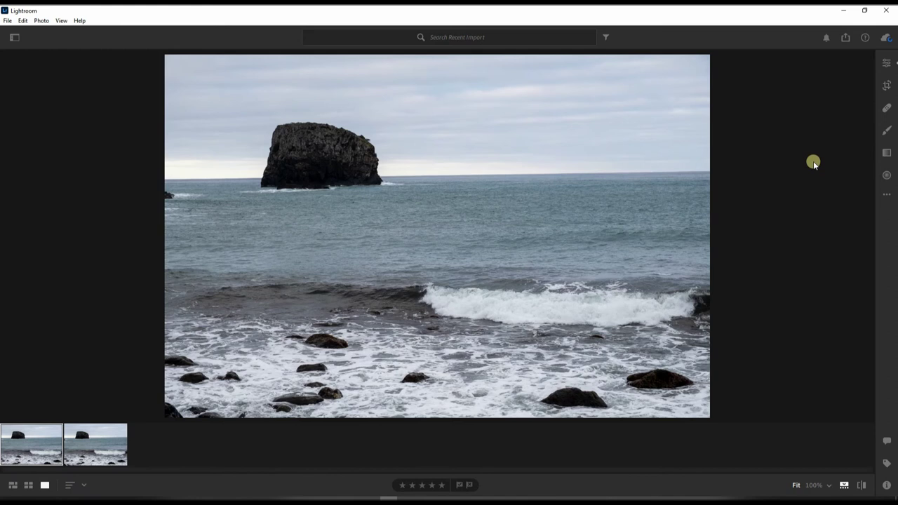
{"action": "left_click", "coordinate": [891, 8]}
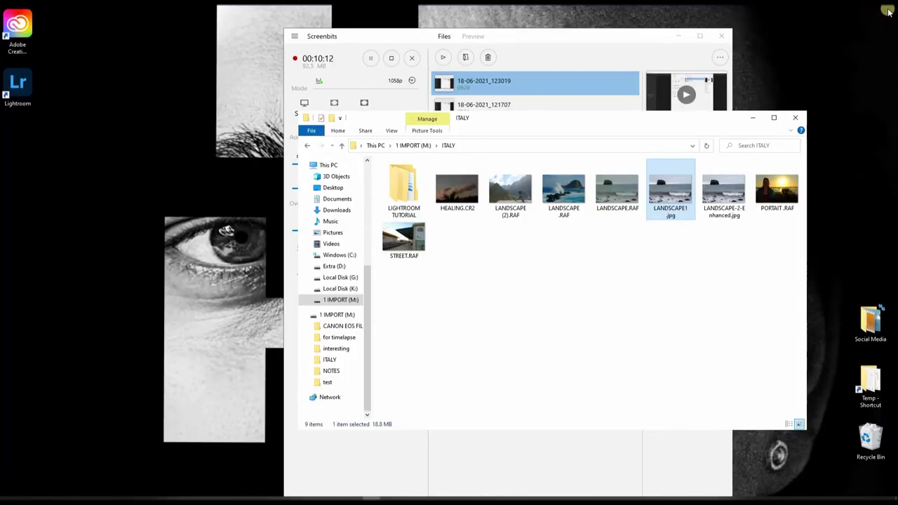
{"action": "key", "text": "Return"}
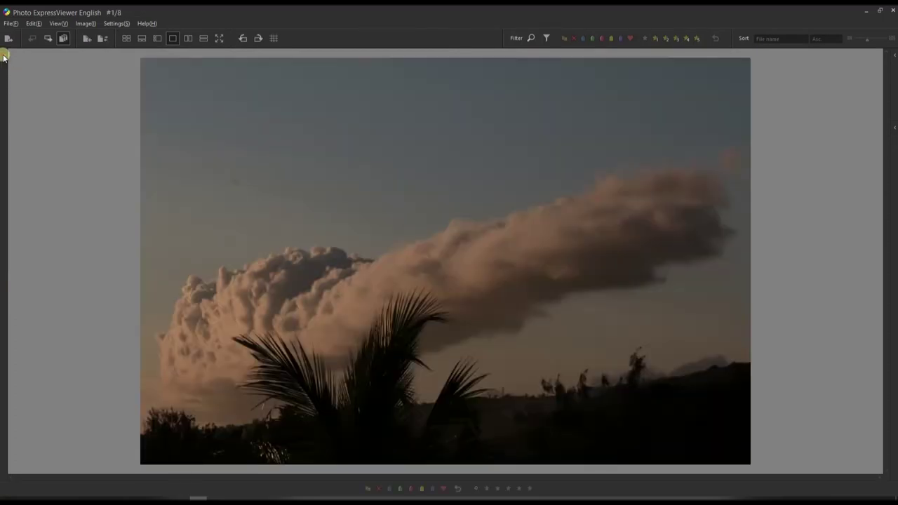
Select LANDSCAPE1.jpg from the folder thumbnails and open it in a two-pane comparison.
{"action": "left_click", "coordinate": [4, 54]}
{"action": "key", "text": "Return"}
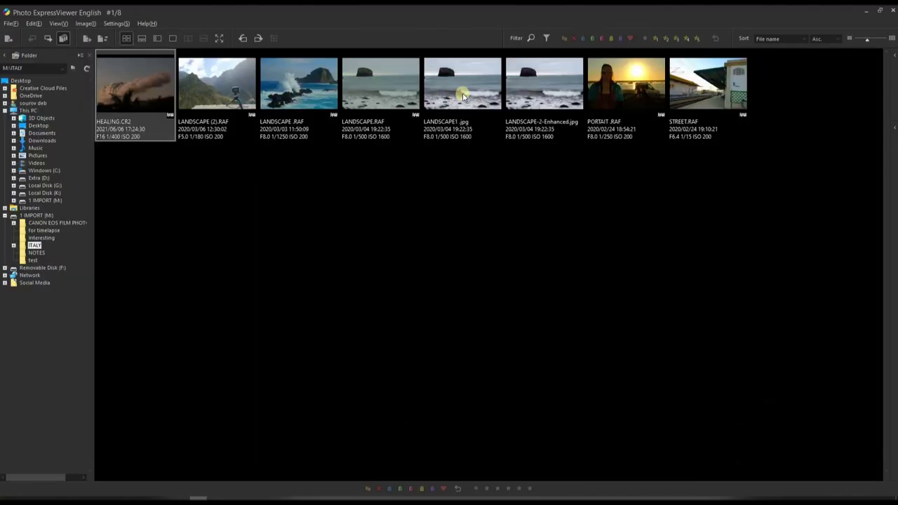
{"action": "left_click", "coordinate": [463, 97]}
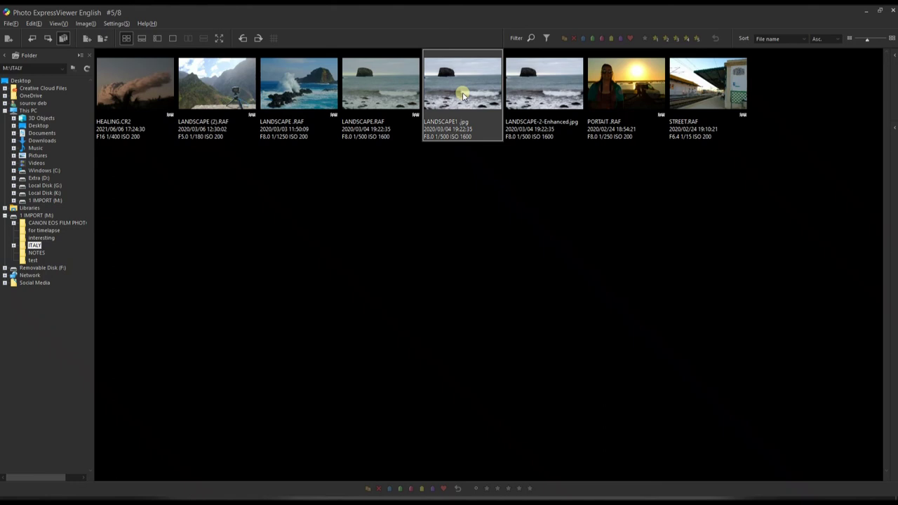
{"action": "double_click", "coordinate": [463, 97]}
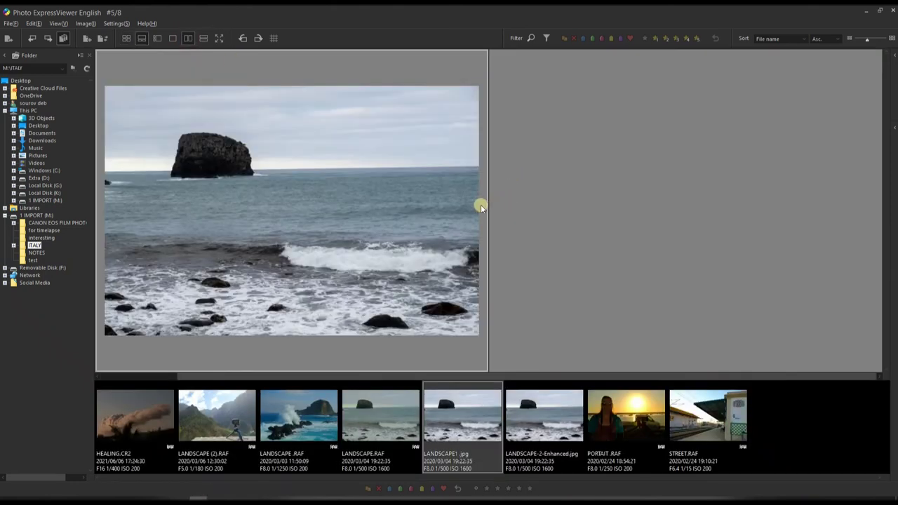
Load LANDSCAPE-2-Enhanced.jpg into the right pane and hide the folder tree and filmstrip.
{"action": "left_click", "coordinate": [516, 428]}
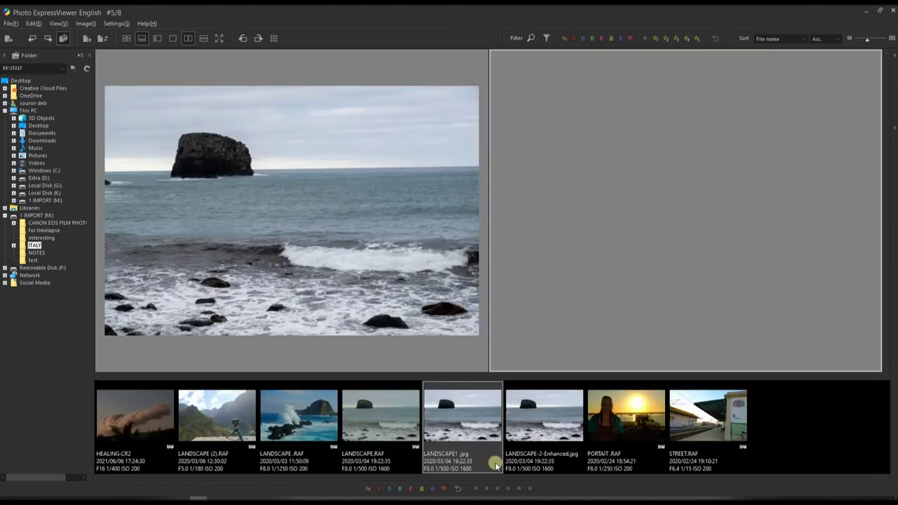
{"action": "left_click", "coordinate": [5, 55]}
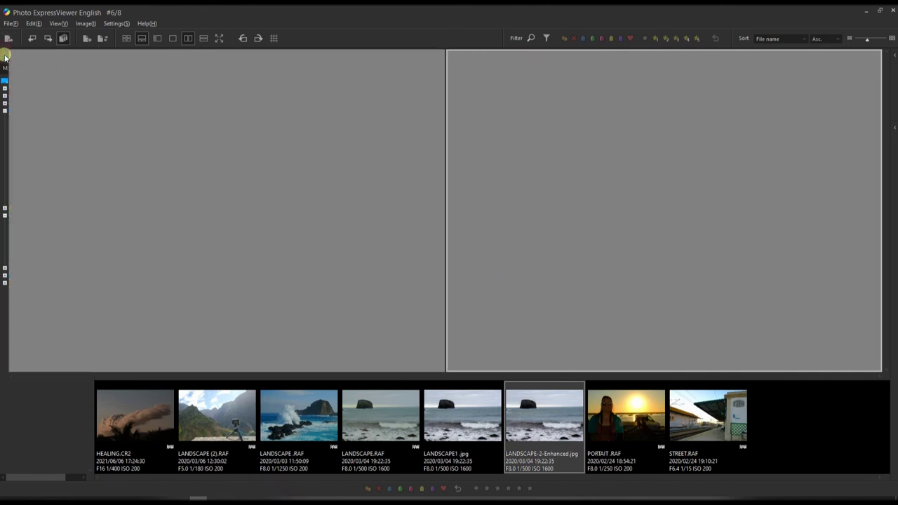
{"action": "left_click", "coordinate": [171, 37]}
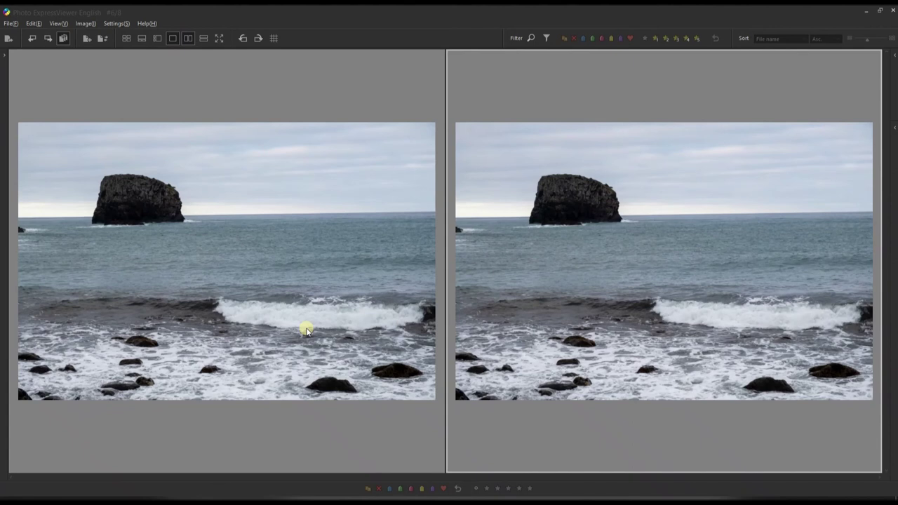
{"action": "left_click", "coordinate": [306, 330]}
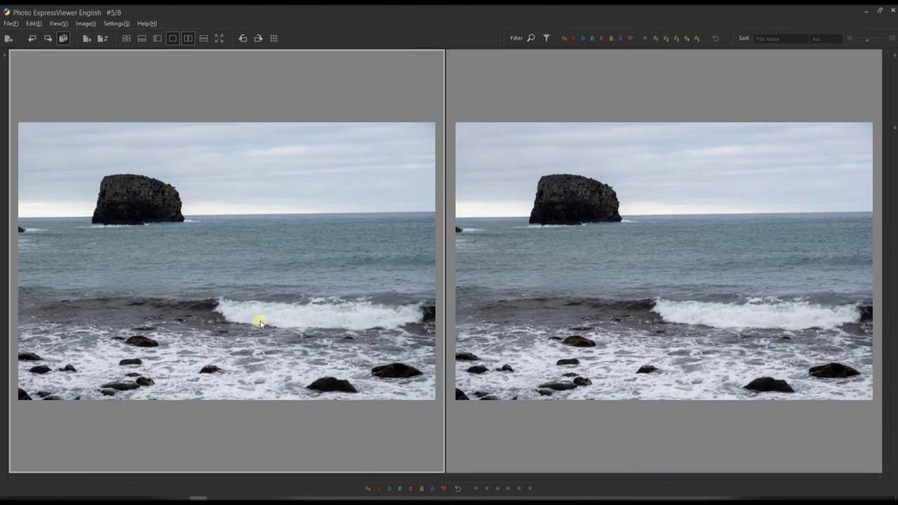
Zoom the original photo into the rock and try the enhanced photo at actual size.
{"action": "left_click", "coordinate": [258, 323]}
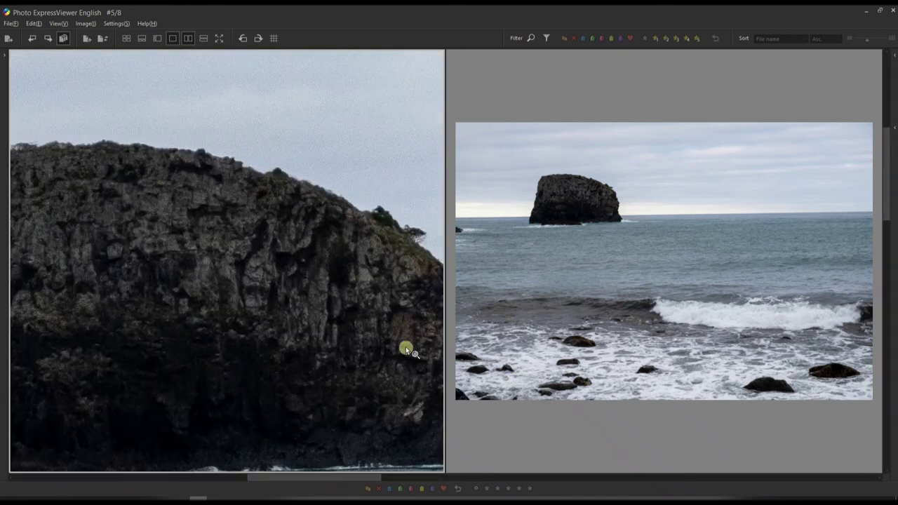
{"action": "left_click_drag", "start_coordinate": [405, 346], "coordinate": [228, 283]}
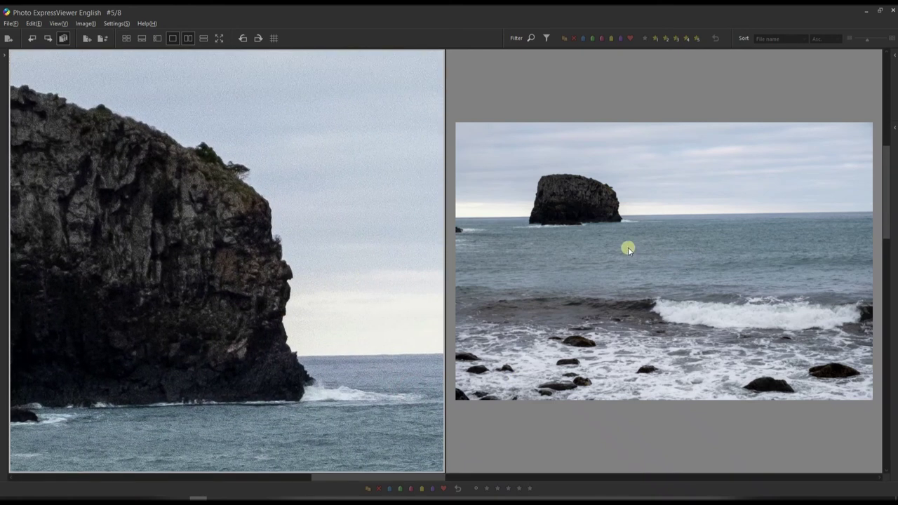
{"action": "left_click", "coordinate": [575, 175]}
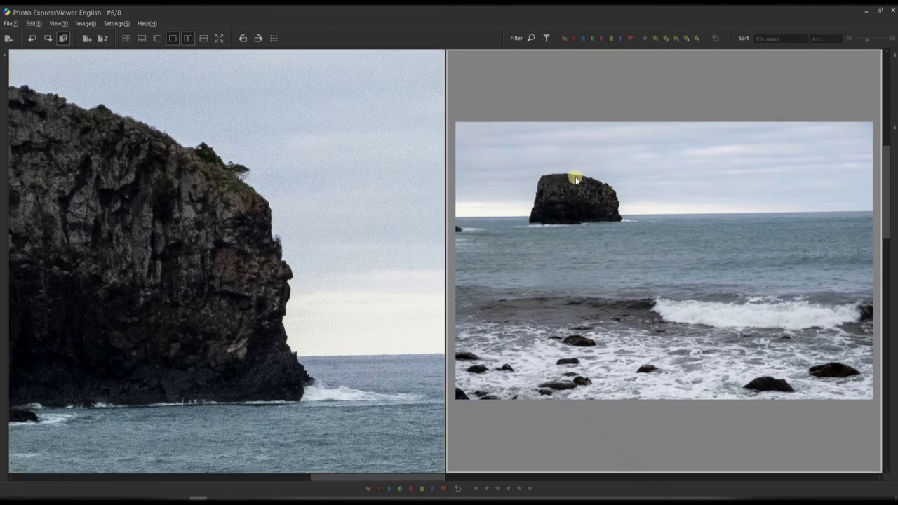
{"action": "left_click", "coordinate": [577, 176]}
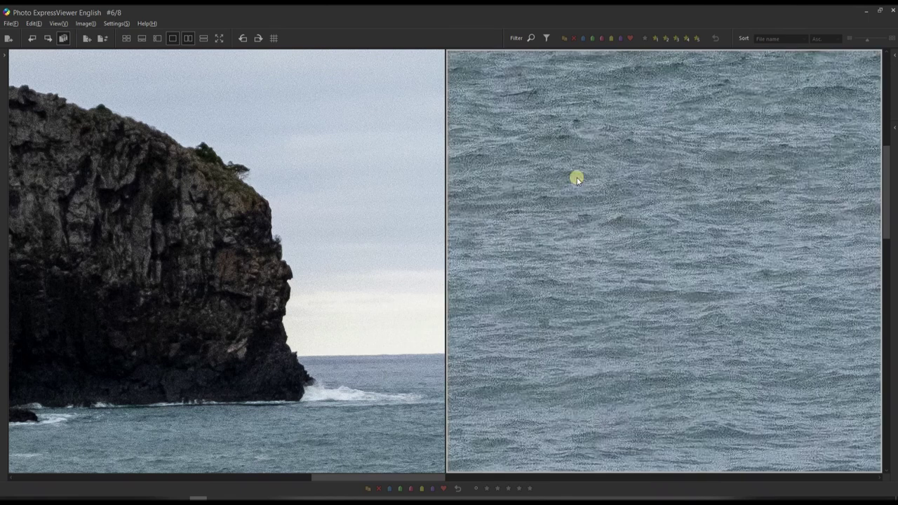
{"action": "left_click_drag", "start_coordinate": [581, 179], "coordinate": [665, 366]}
{"action": "left_click", "coordinate": [552, 221]}
Scroll-zoom further and drag both close-ups until the cliff lines up side by side.
{"action": "scroll", "coordinate": [567, 259], "scroll_direction": "up", "scroll_amount": 5}
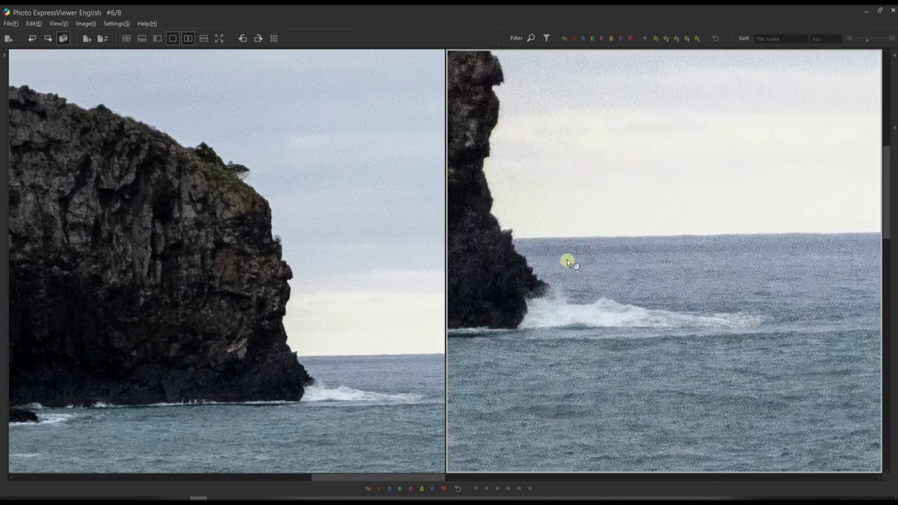
{"action": "scroll", "coordinate": [726, 324], "scroll_direction": "up", "scroll_amount": 3}
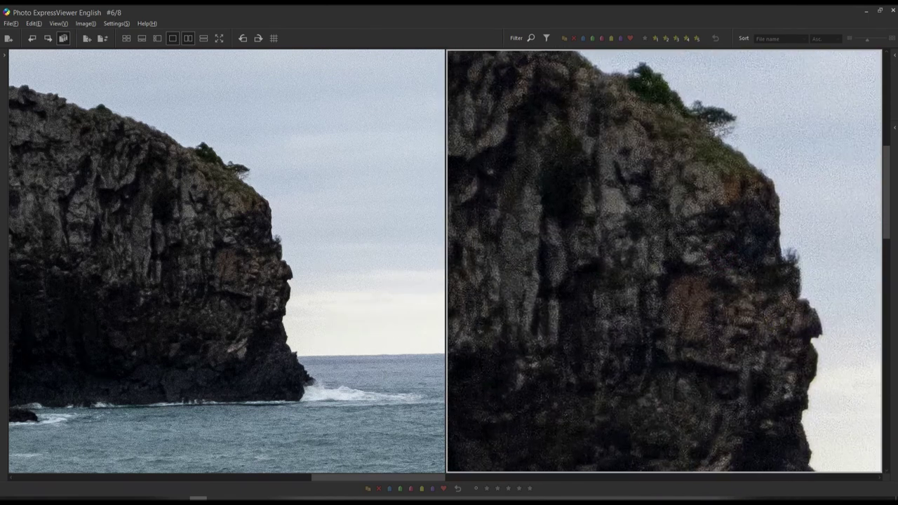
{"action": "scroll", "coordinate": [223, 267], "scroll_direction": "up", "scroll_amount": 4}
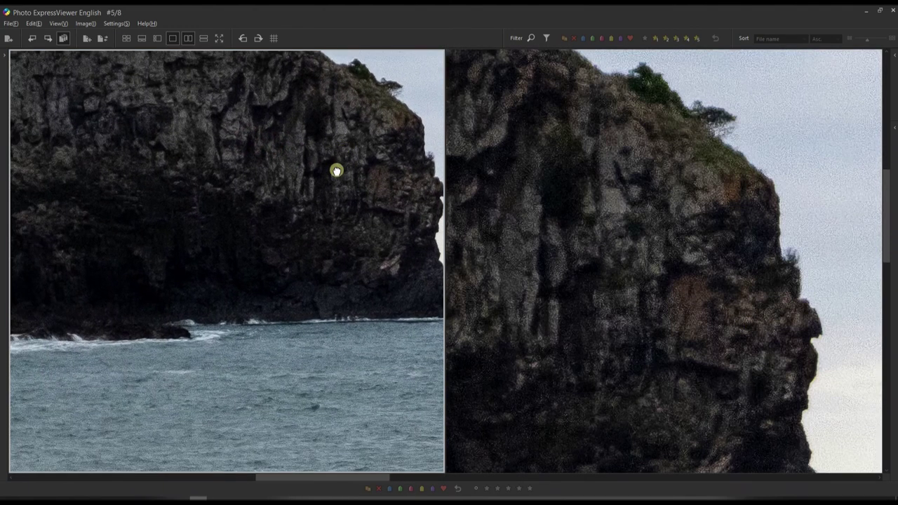
{"action": "left_click_drag", "start_coordinate": [337, 168], "coordinate": [250, 215]}
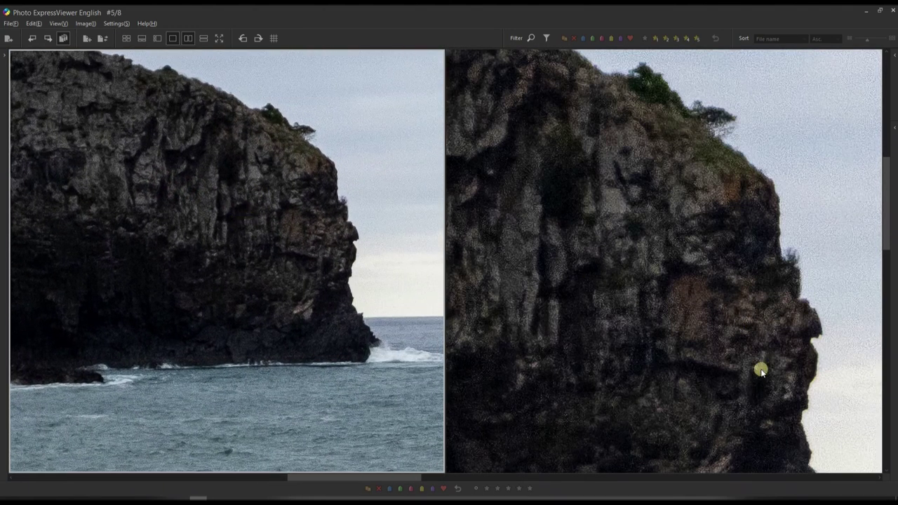
{"action": "left_click_drag", "start_coordinate": [759, 369], "coordinate": [607, 203]}
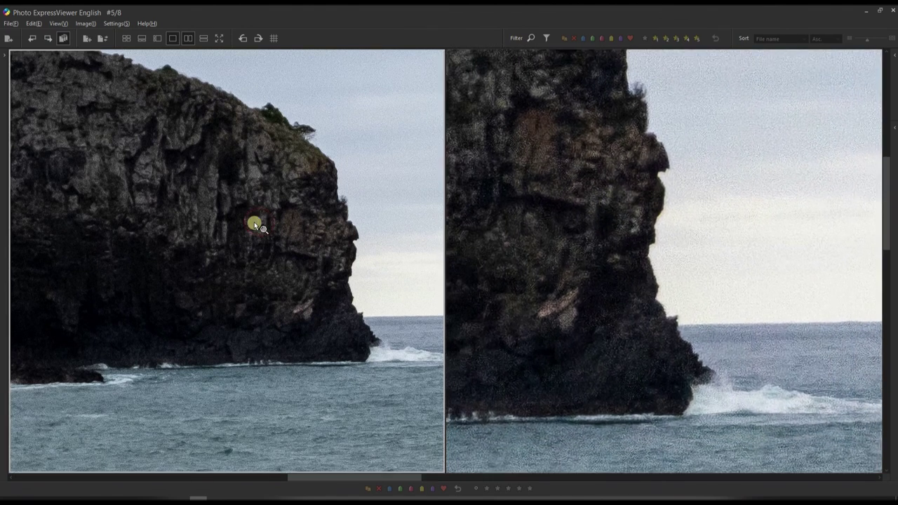
{"action": "left_click_drag", "start_coordinate": [146, 207], "coordinate": [176, 236]}
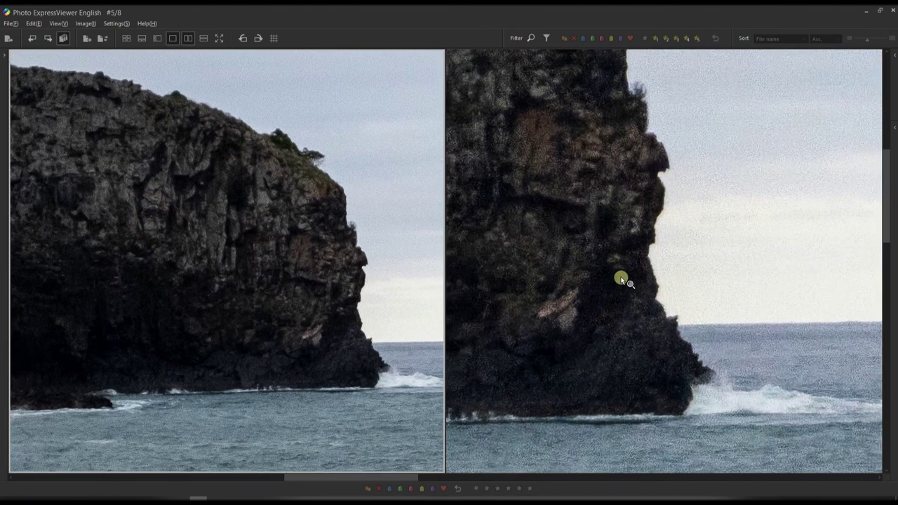
{"action": "left_click_drag", "start_coordinate": [621, 279], "coordinate": [721, 254]}
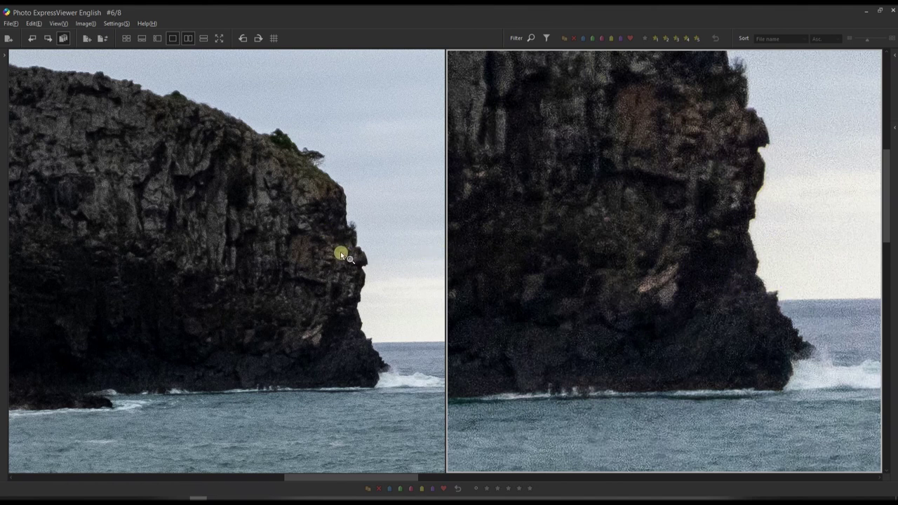
Match the original pane's magnification, then shift the enhanced view down to align the cliff face.
{"action": "scroll", "coordinate": [288, 252], "scroll_direction": "up", "scroll_amount": 1}
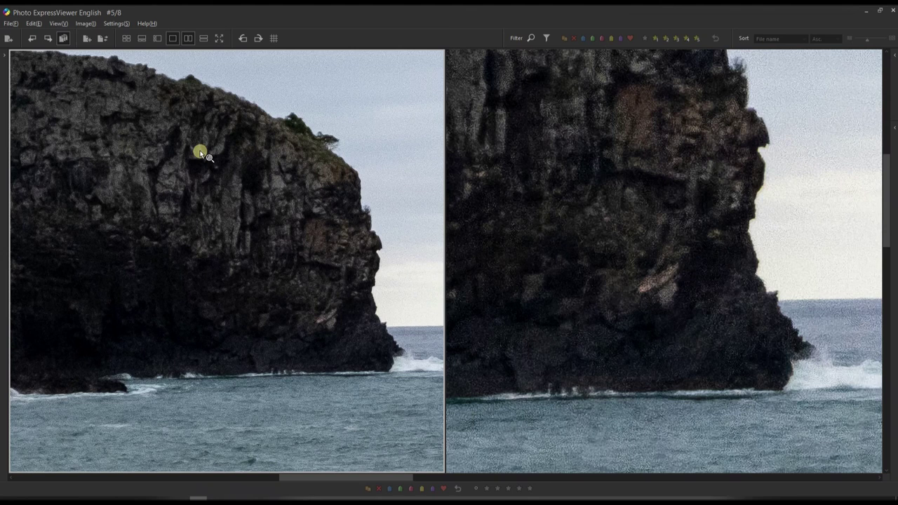
{"action": "left_click", "coordinate": [201, 153]}
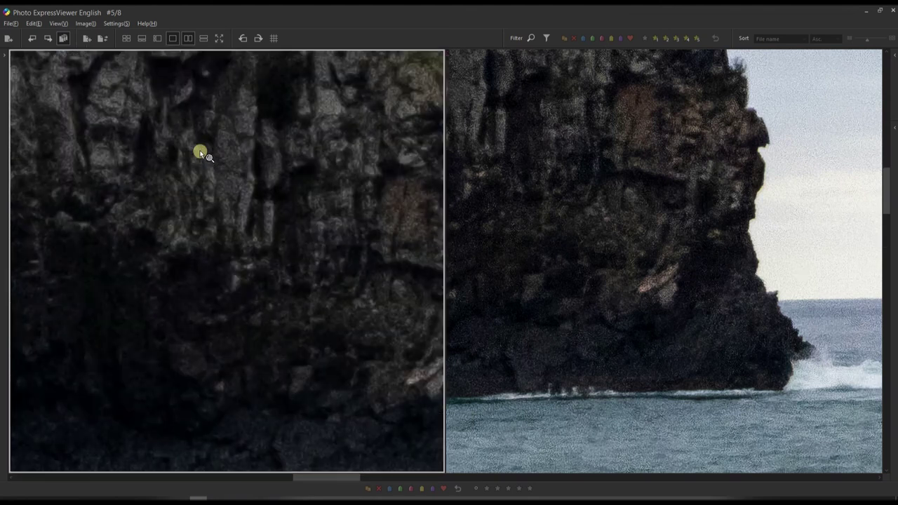
{"action": "left_click", "coordinate": [286, 211]}
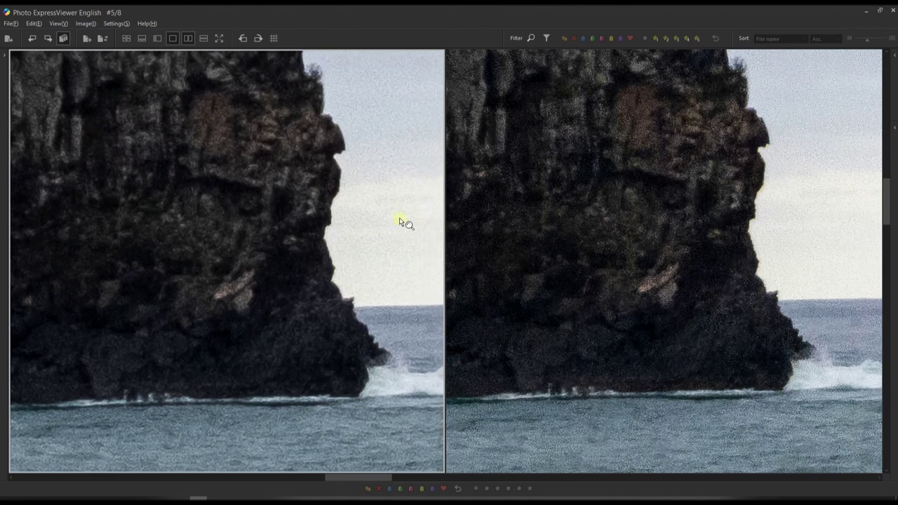
{"action": "scroll", "coordinate": [671, 271], "scroll_direction": "down", "scroll_amount": 1}
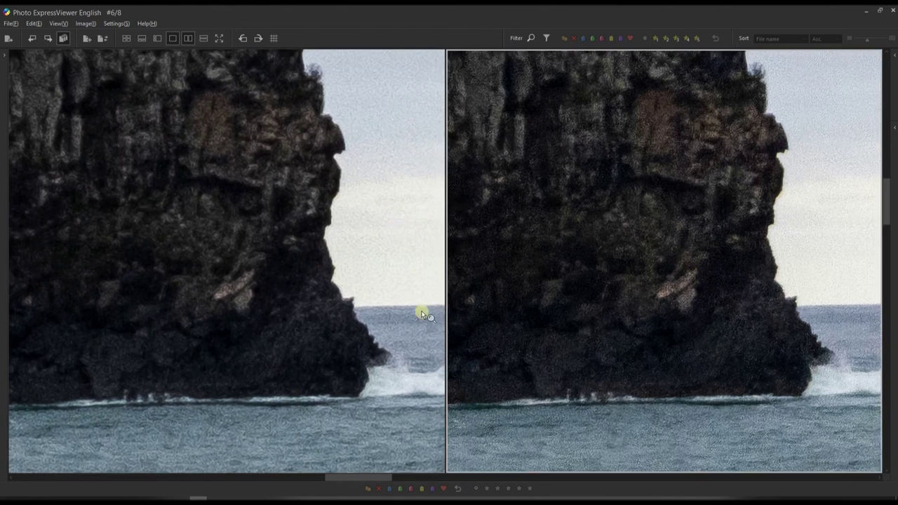
{"action": "scroll", "coordinate": [172, 148], "scroll_direction": "up", "scroll_amount": 1}
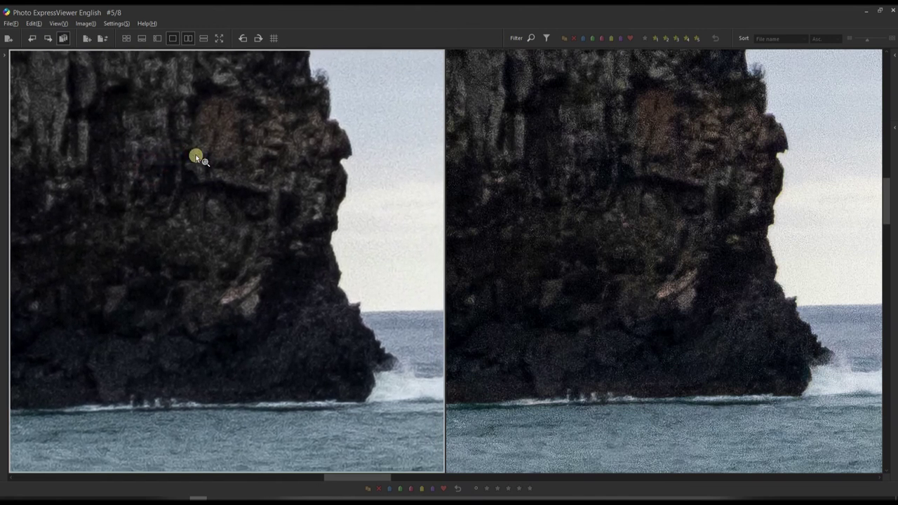
{"action": "left_click_drag", "start_coordinate": [632, 194], "coordinate": [625, 202]}
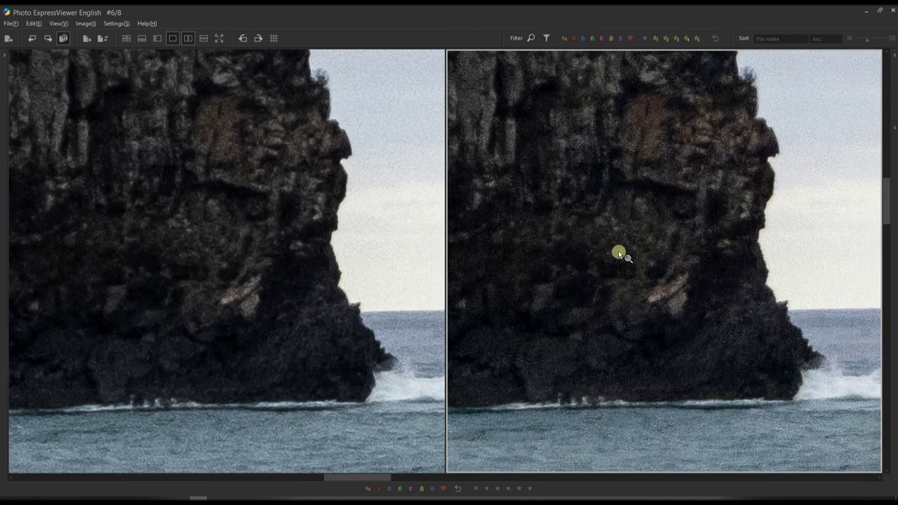
{"action": "left_click_drag", "start_coordinate": [551, 238], "coordinate": [557, 292]}
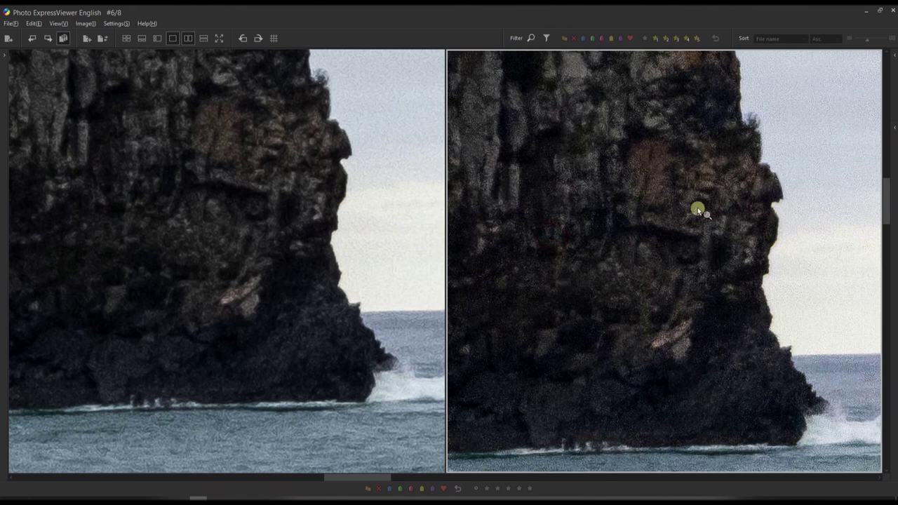